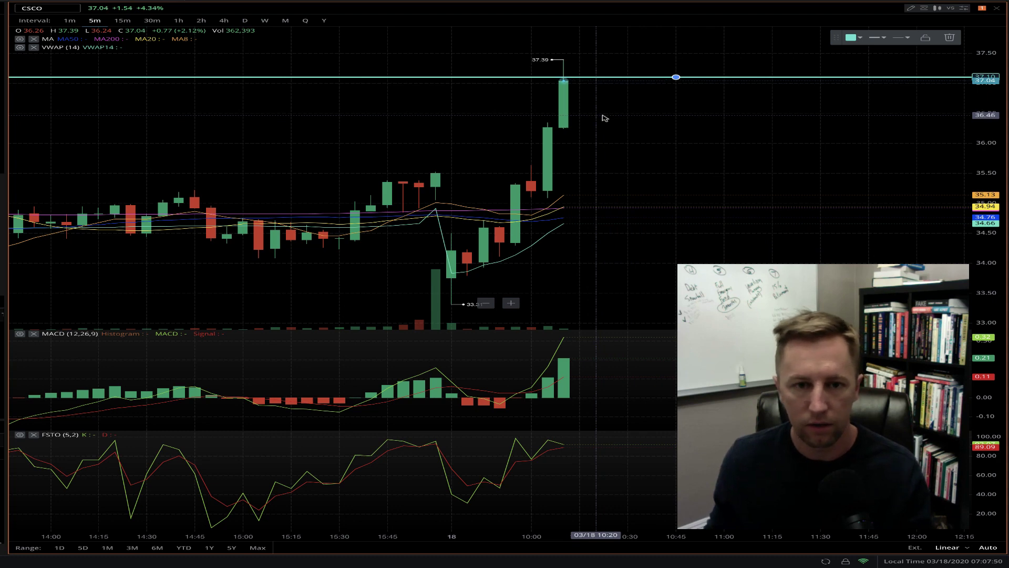
- Zoom and pan the CSCO 5-minute chart to frame the recent candles
scroll(604, 117, "right", 1)
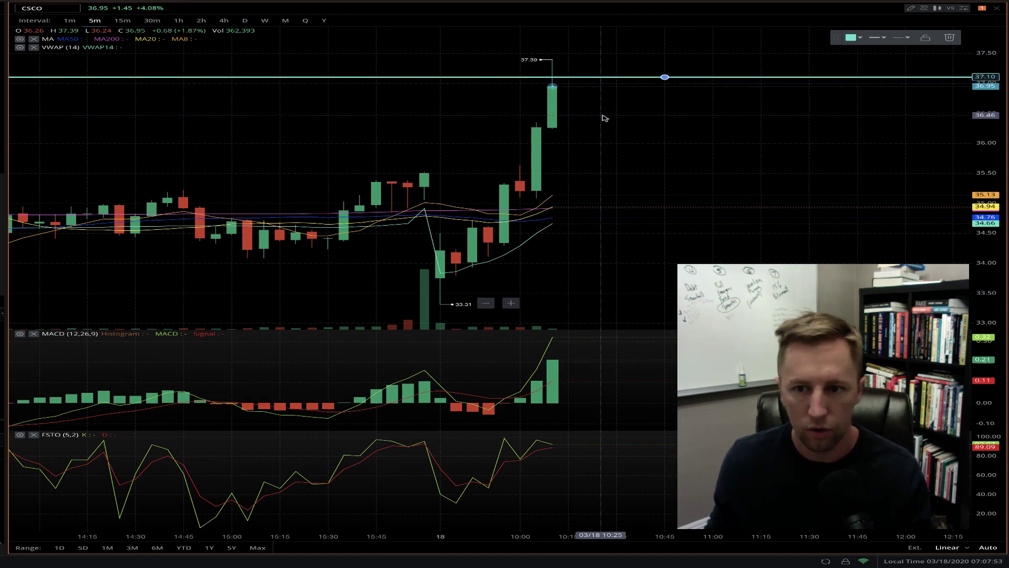
scroll(605, 118, "down", 4)
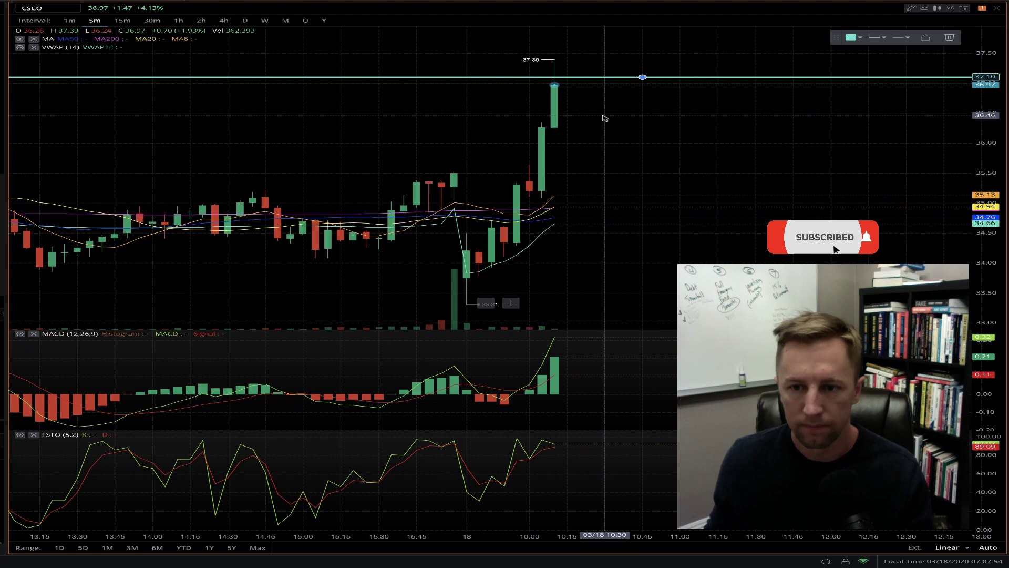
scroll(605, 118, "up", 3)
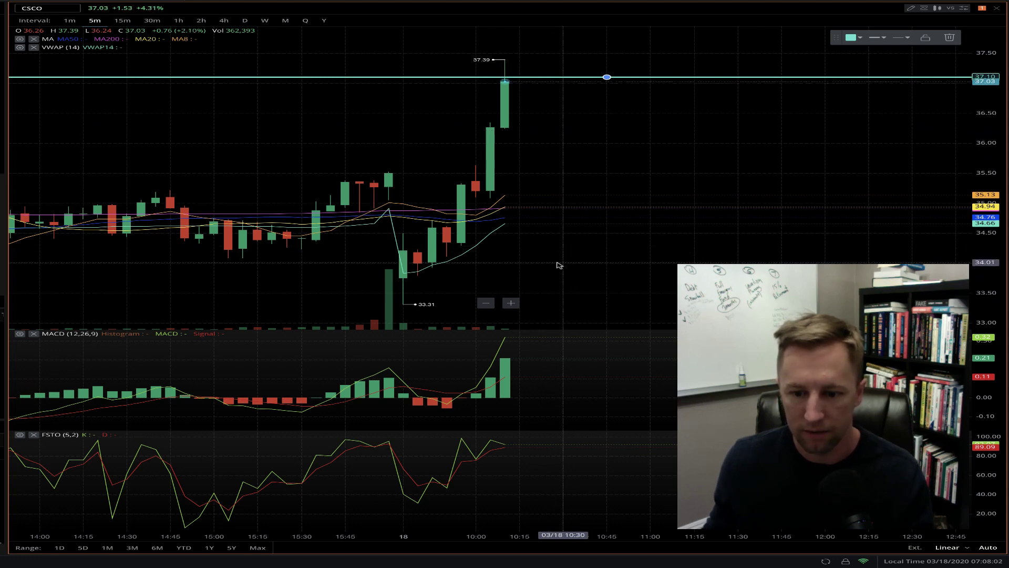
scroll(547, 264, "up", 1)
scroll(545, 263, "up", 4)
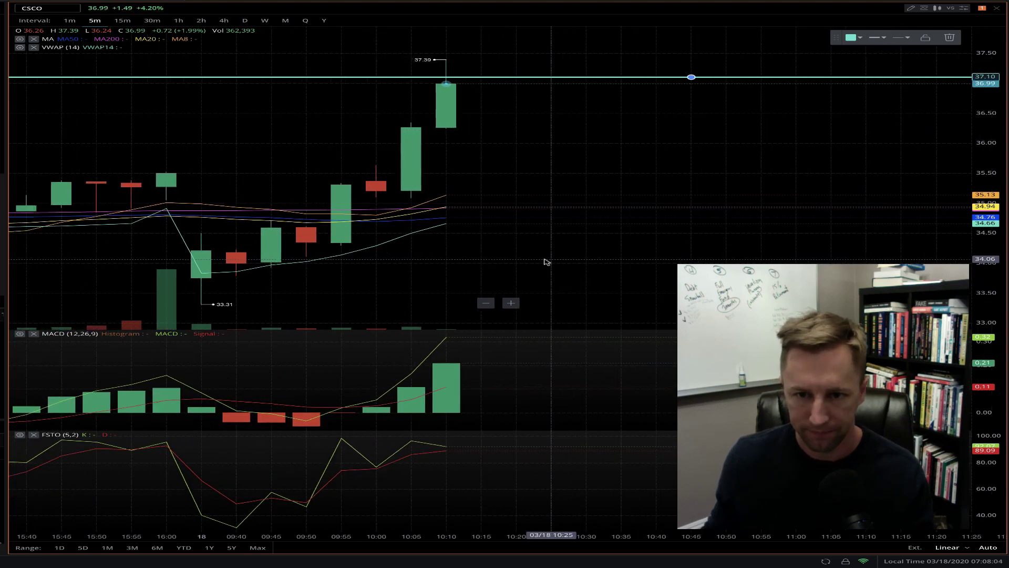
scroll(536, 252, "down", 3)
scroll(524, 241, "up", 1)
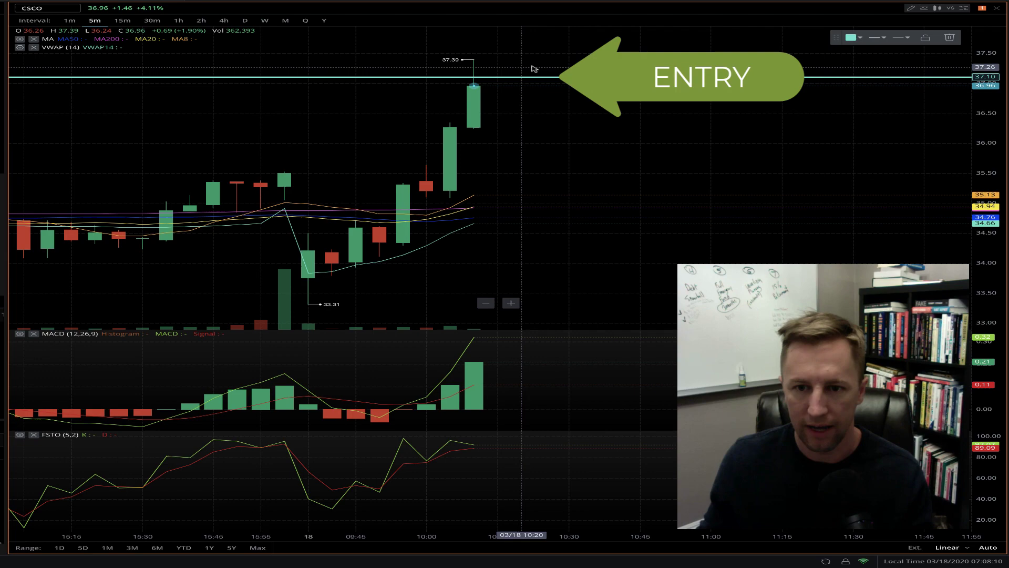
scroll(485, 143, "left", 2)
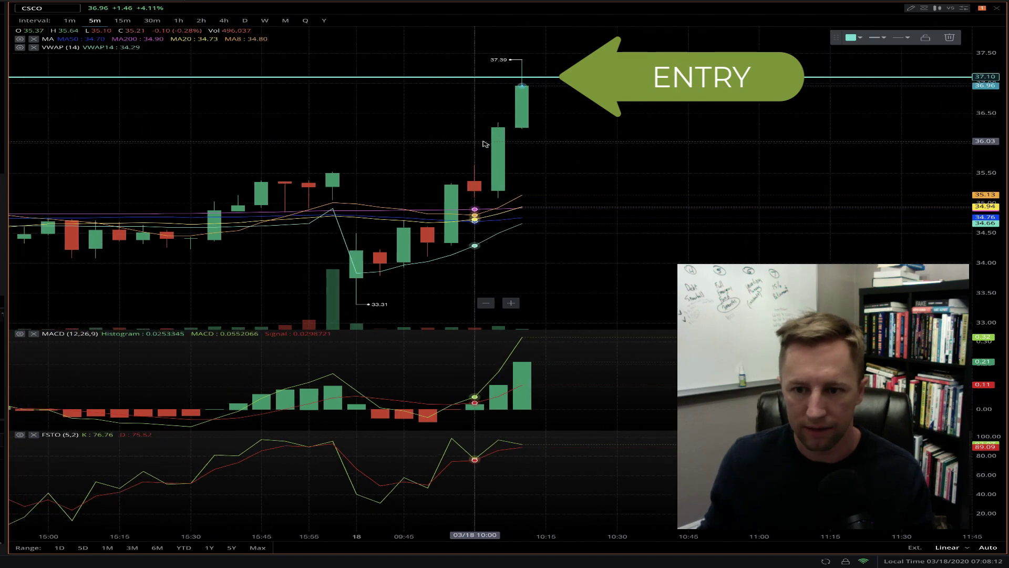
scroll(484, 143, "down", 2)
scroll(484, 143, "left", 5)
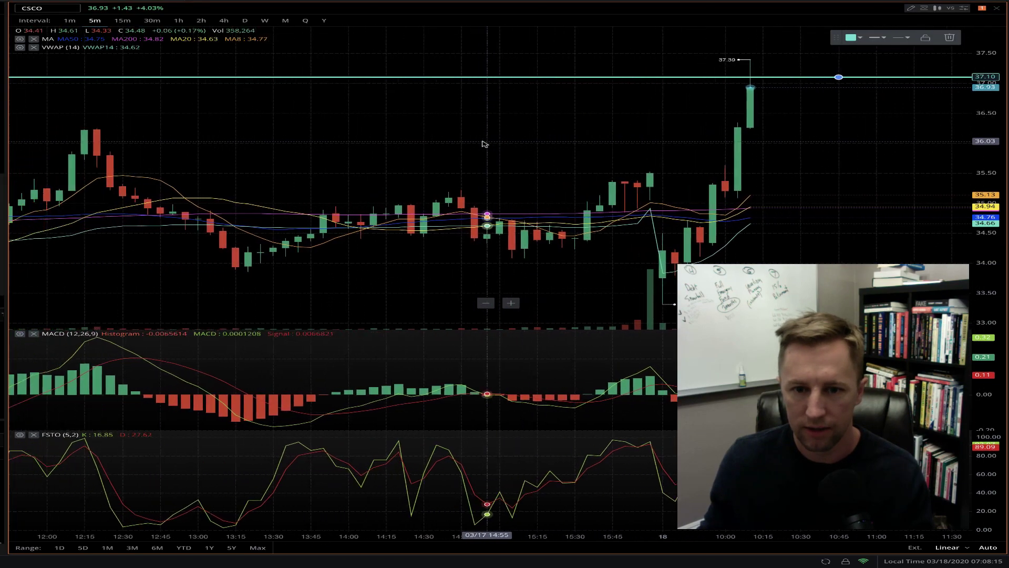
scroll(484, 143, "down", 2)
scroll(484, 142, "left", 4)
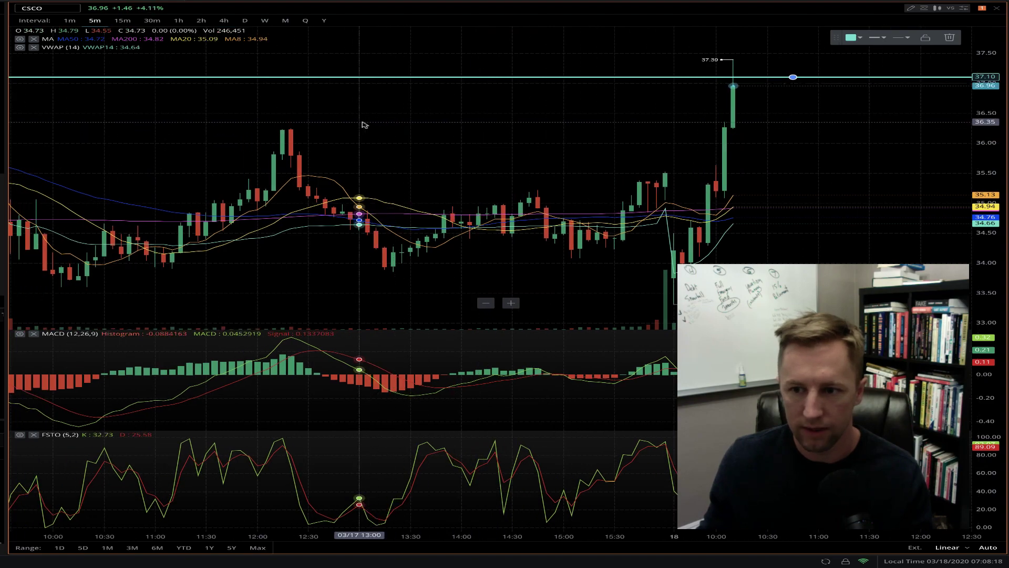
scroll(363, 123, "left", 5)
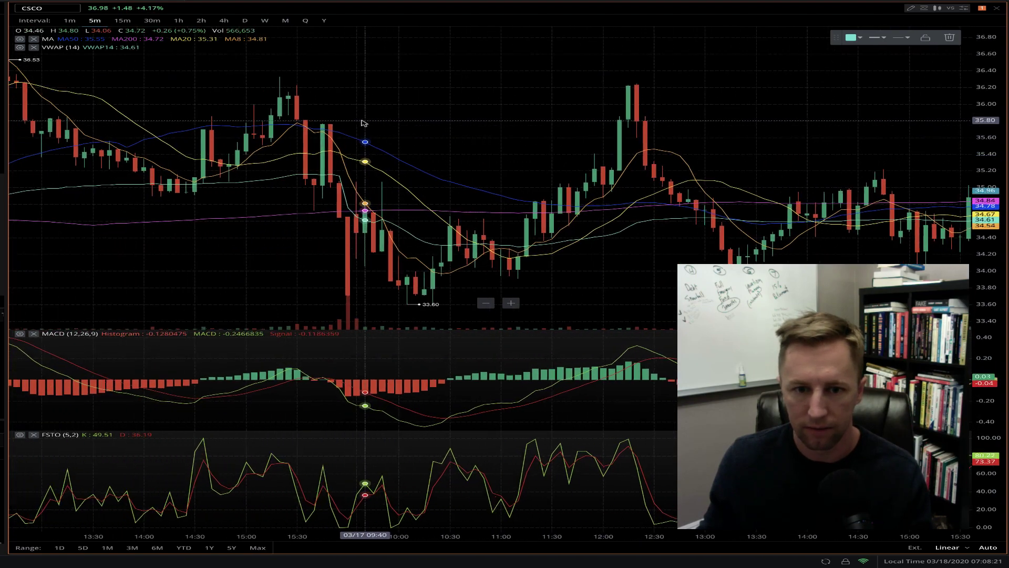
scroll(362, 123, "down", 2)
scroll(363, 123, "down", 2)
scroll(278, 99, "up", 3)
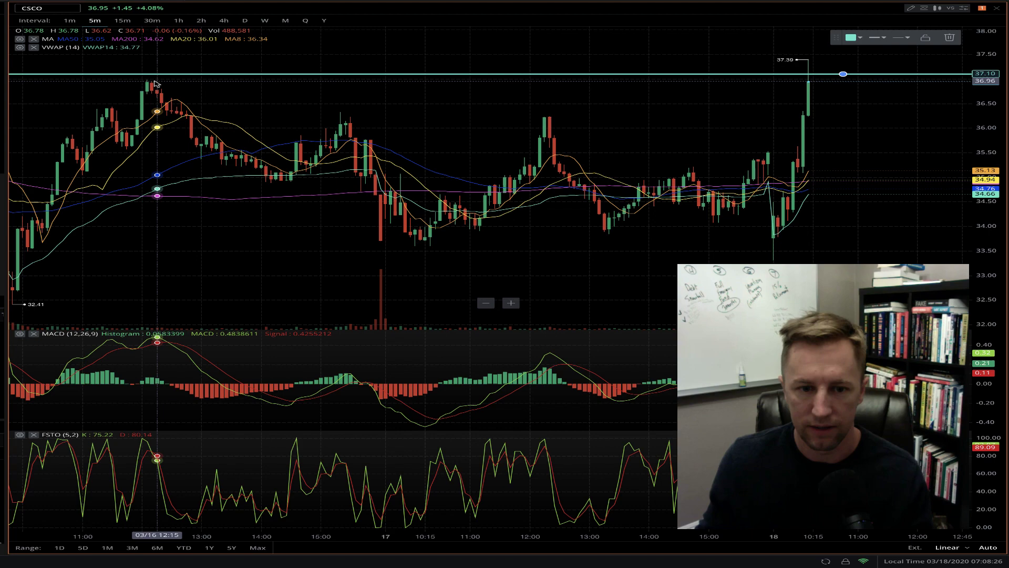
scroll(713, 108, "up", 3)
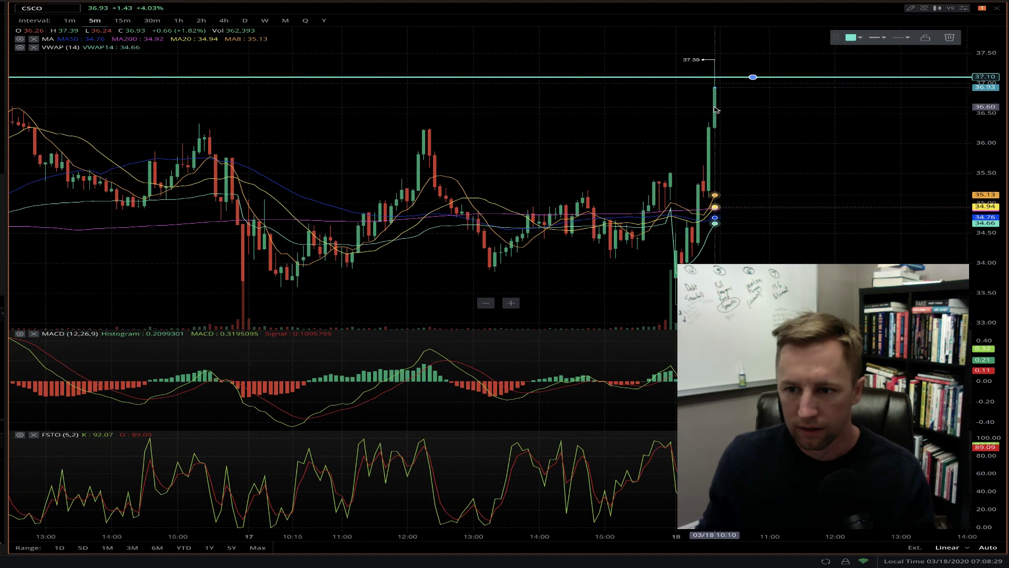
scroll(715, 109, "up", 4)
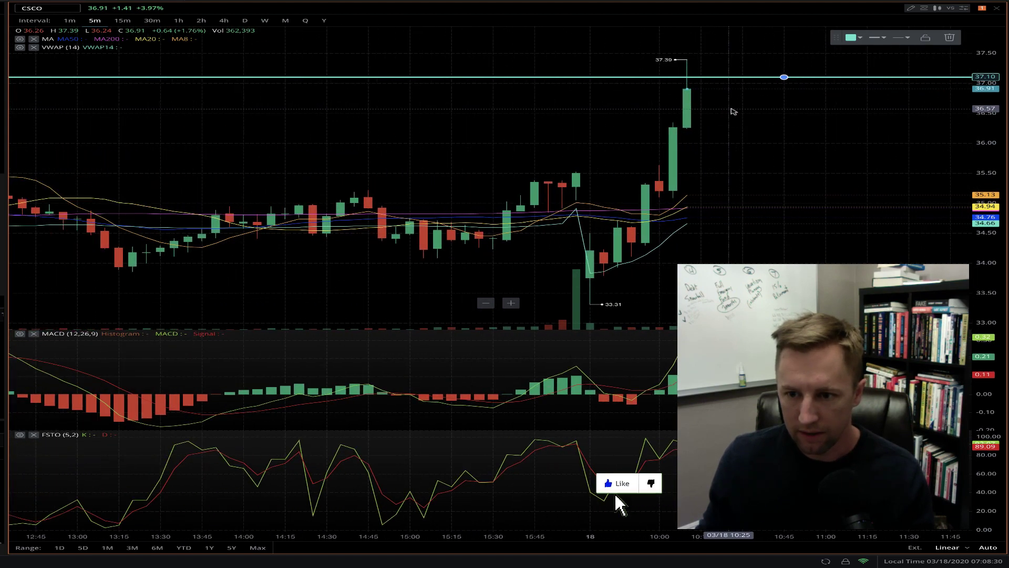
scroll(723, 124, "up", 3)
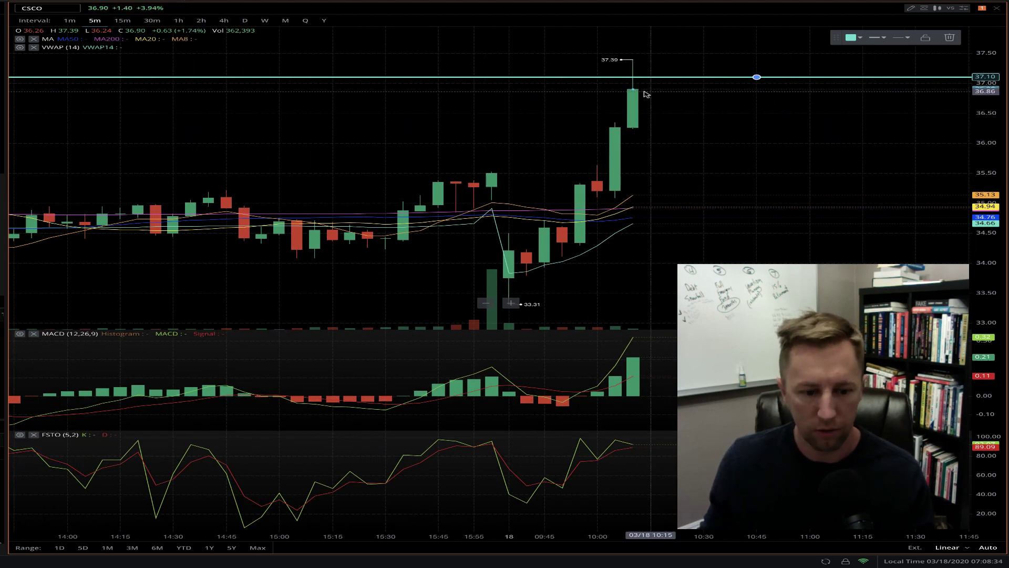
scroll(665, 98, "up", 3)
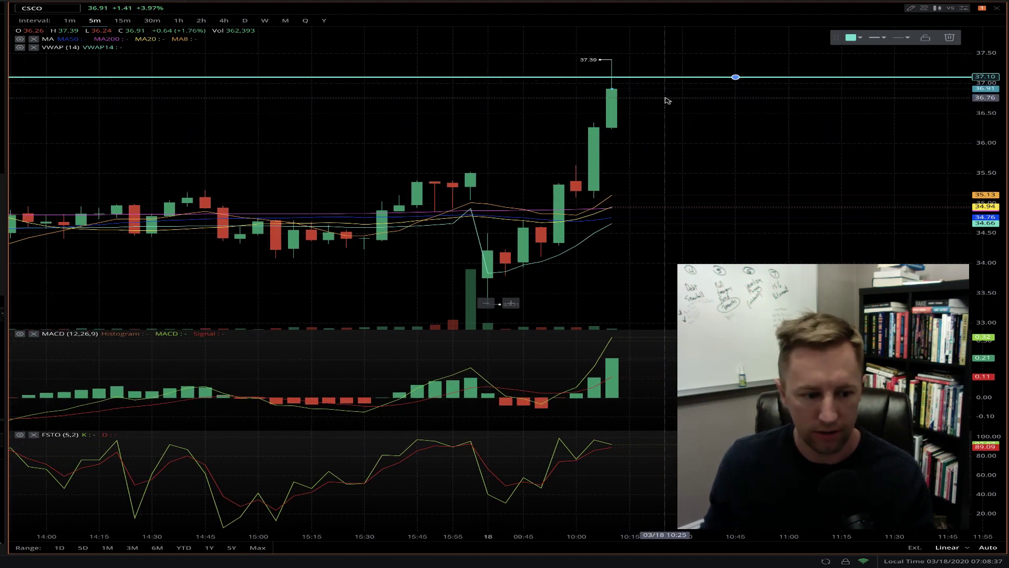
- Drag the horizontal price line down from 37.11 to about 36.75
scroll(664, 100, "right", 1)
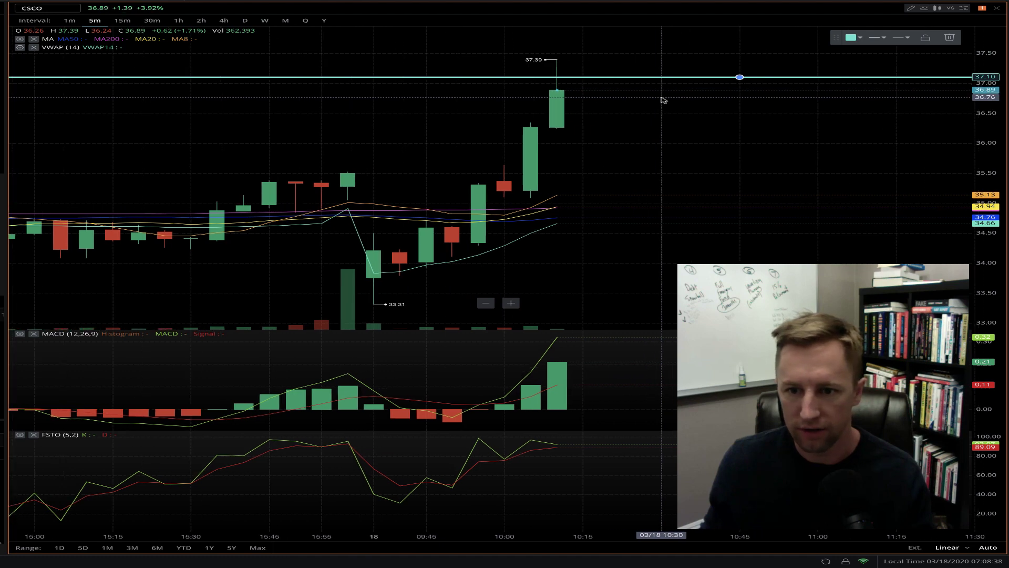
scroll(660, 101, "right", 4)
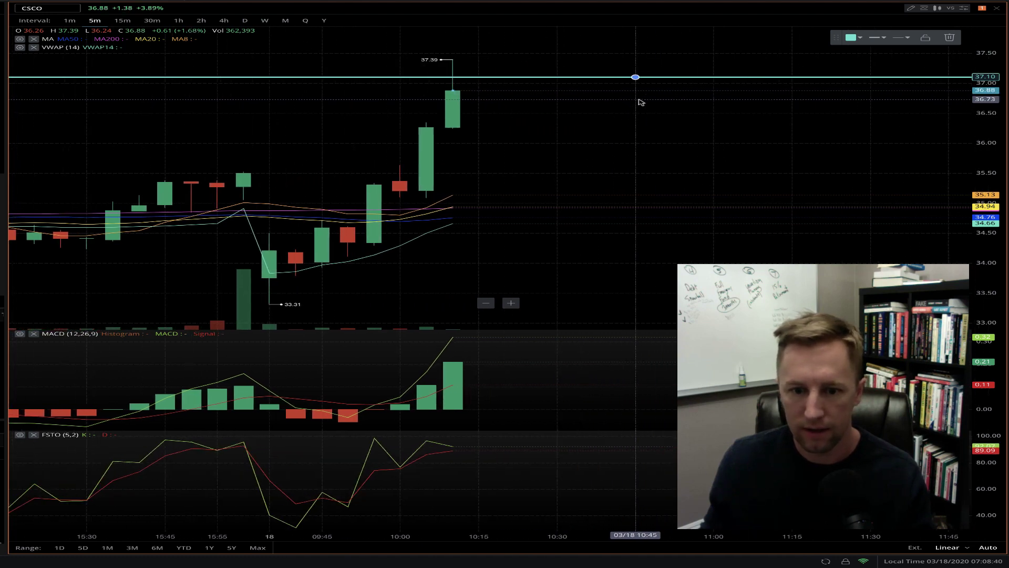
scroll(583, 103, "right", 1)
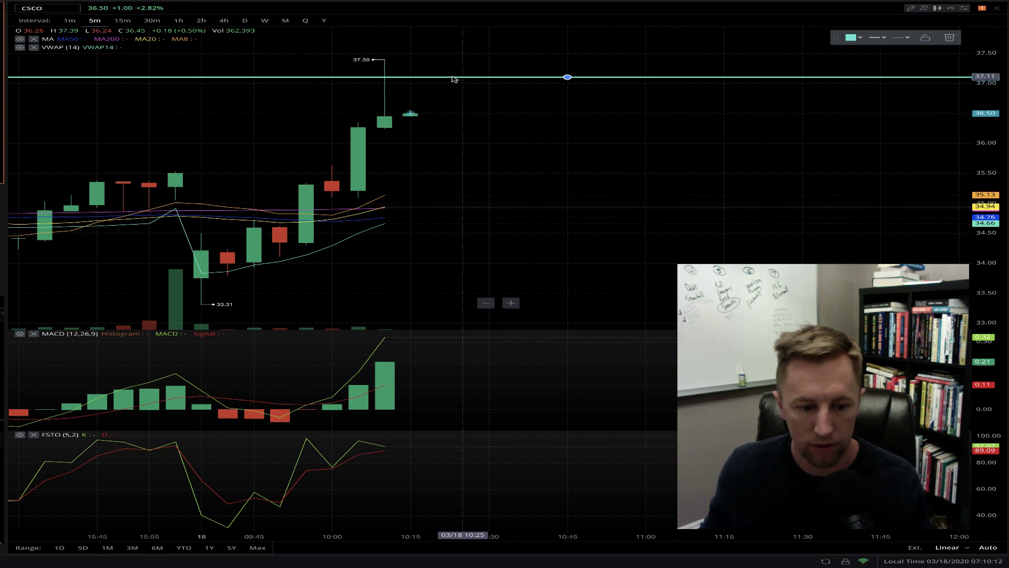
left_click_drag(453, 79, 450, 103)
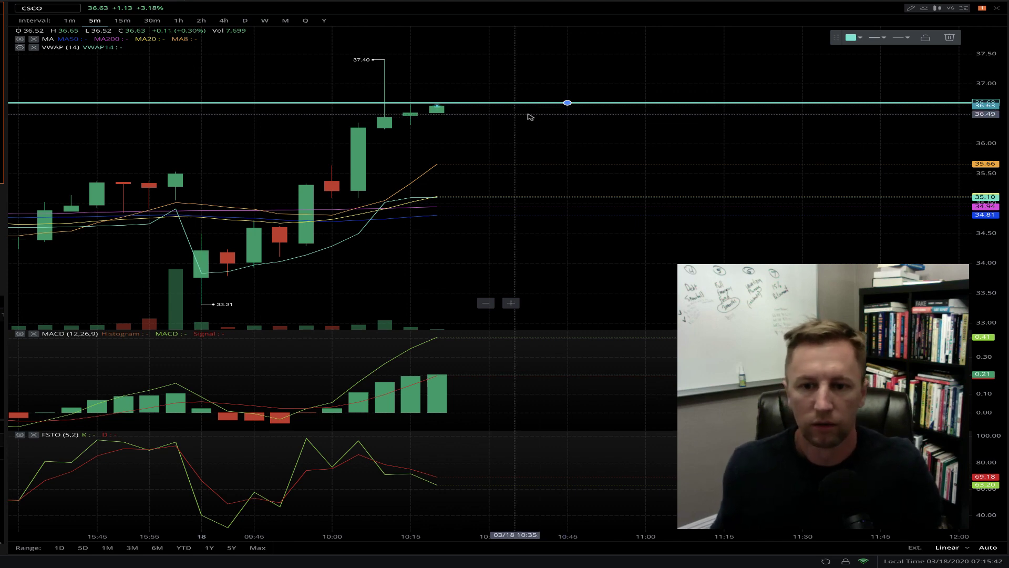
scroll(530, 115, "up", 3)
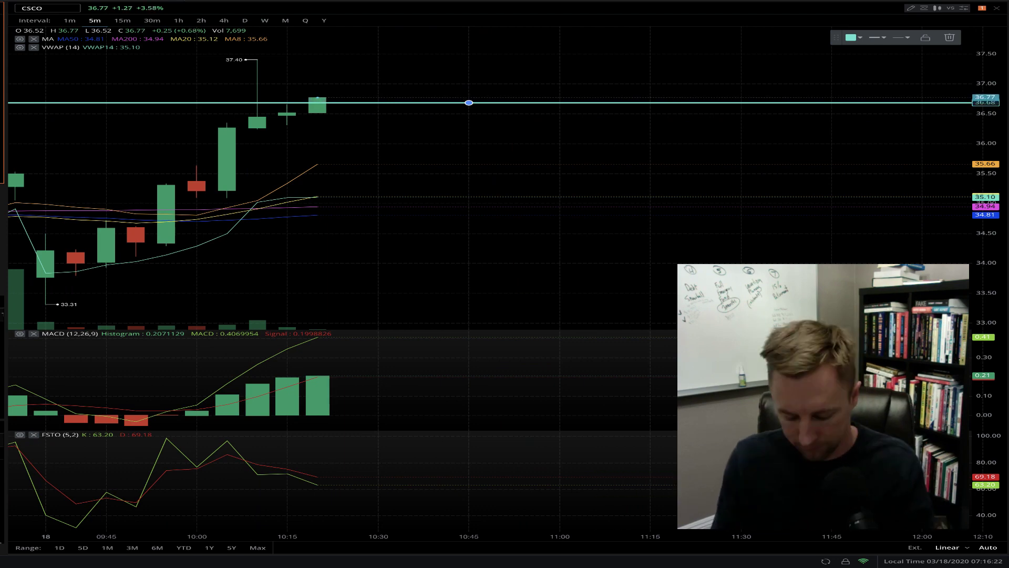
- Cancel the pending CSCO order from its chart marker and confirm OK
left_click(40, 219)
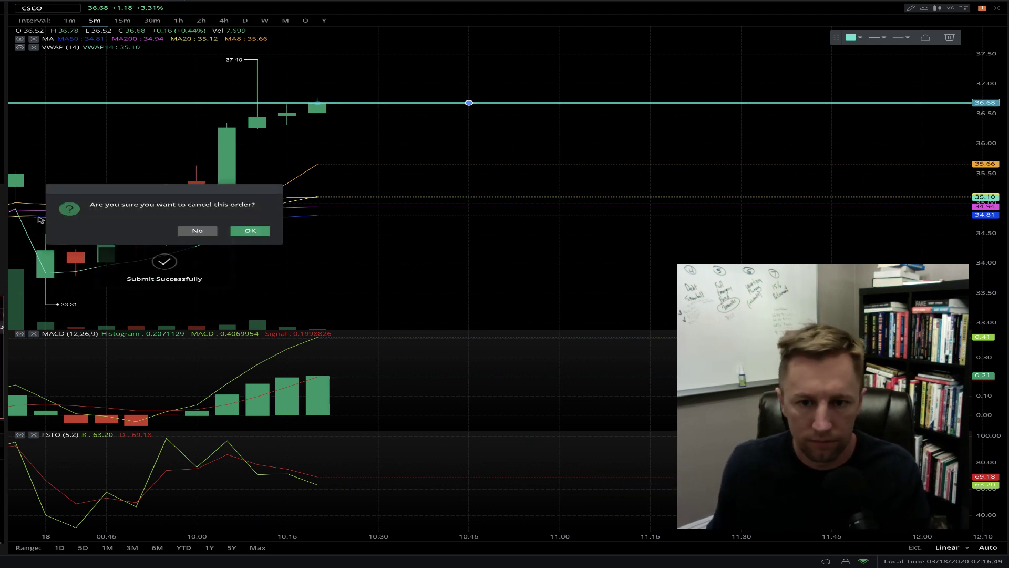
key("Return")
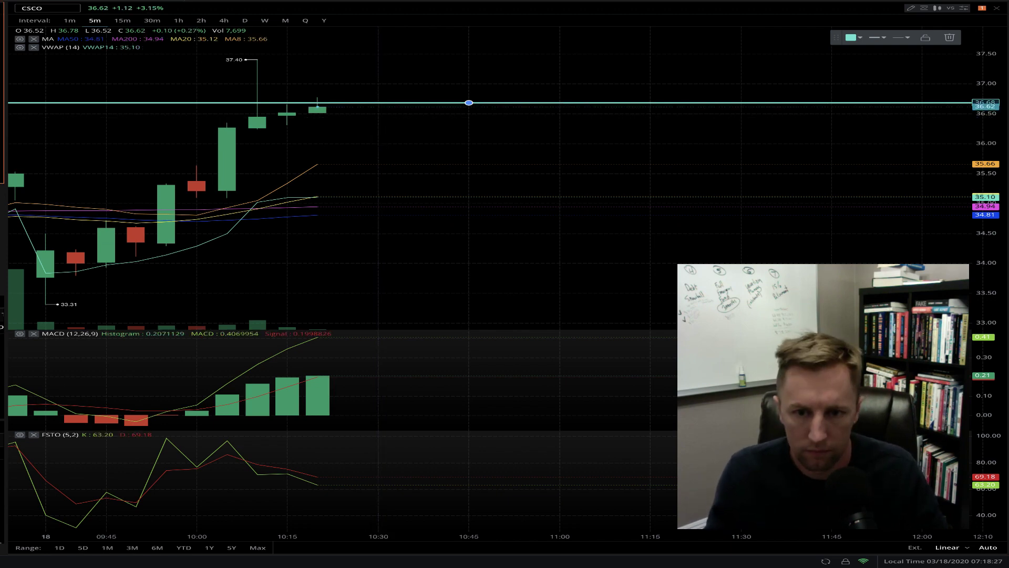
- Pan past the 09:55 candle and back, then select the dashed level near 36.07
left_click_drag(58, 160, 67, 159)
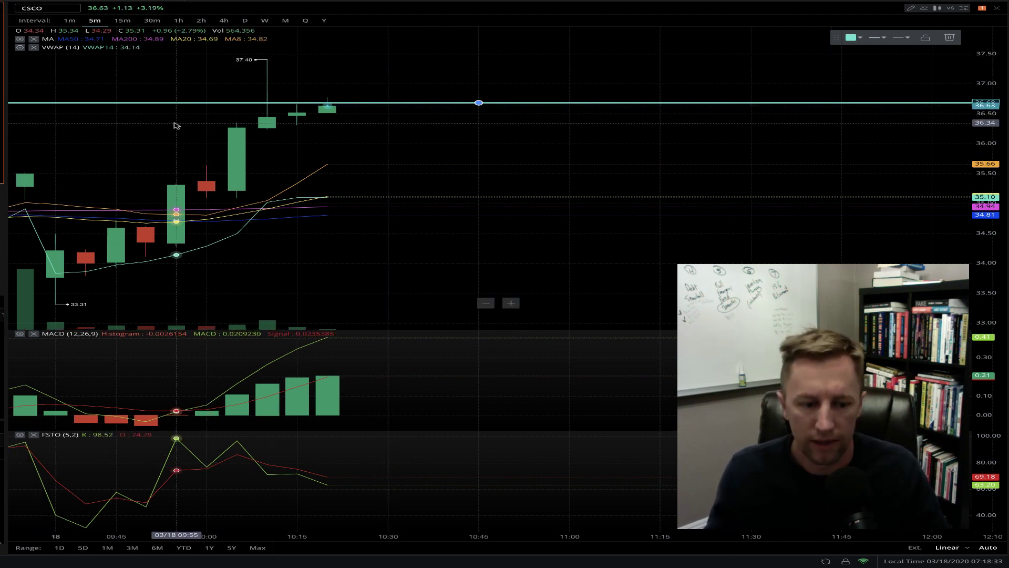
left_click_drag(191, 126, 177, 125)
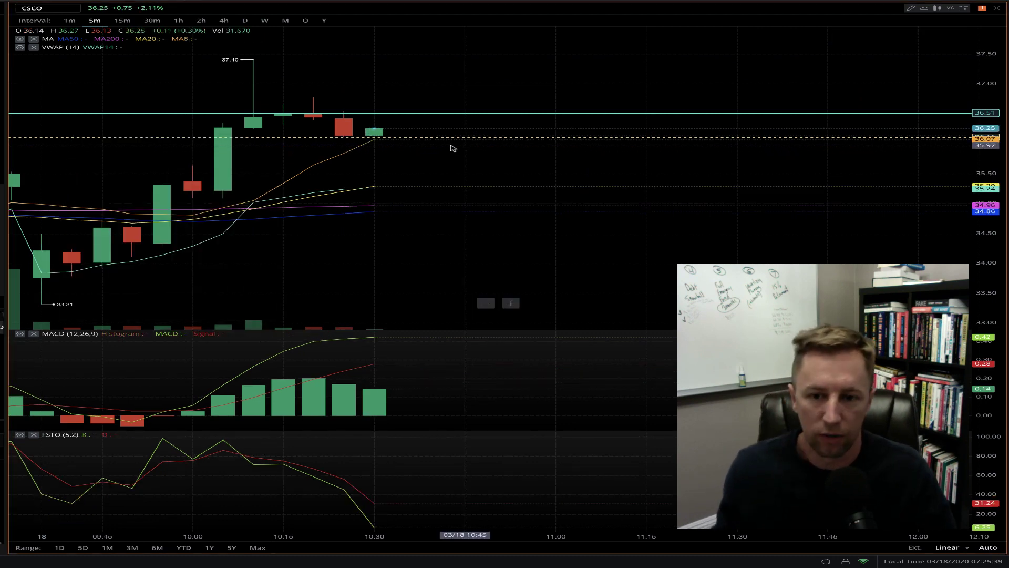
left_click(435, 138)
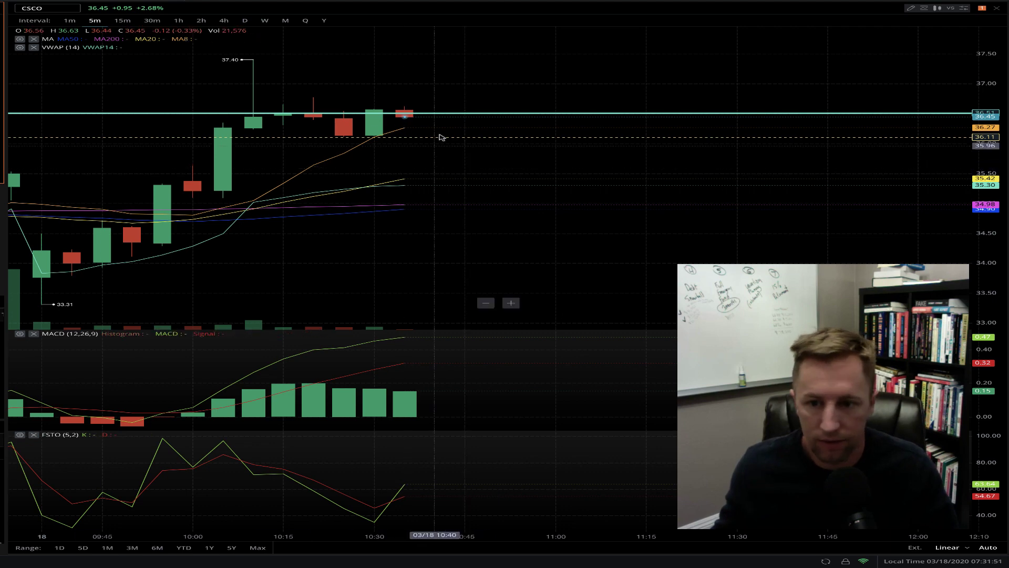
- Nudge the solid horizontal line up a few cents to about 36.56
left_click_drag(446, 114, 452, 109)
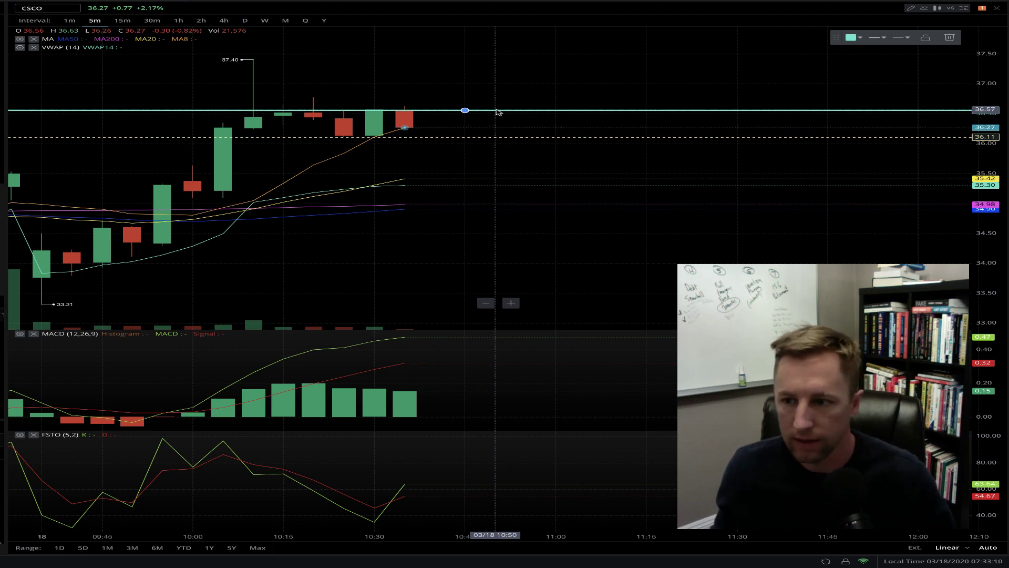
- Drag the solid horizontal line down to about 36.46, just above the latest candle
left_click_drag(498, 112, 498, 117)
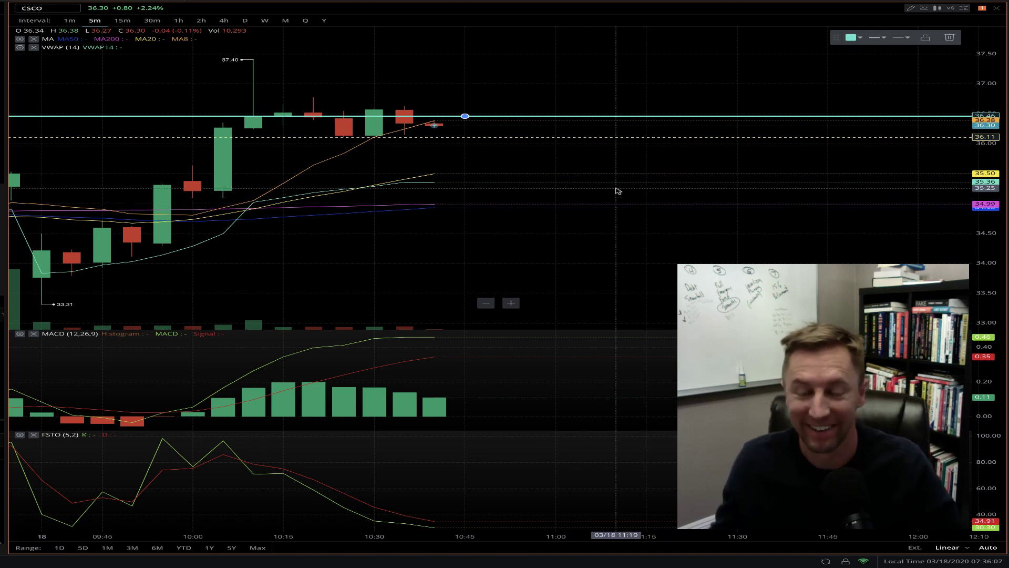
scroll(581, 173, "down", 1)
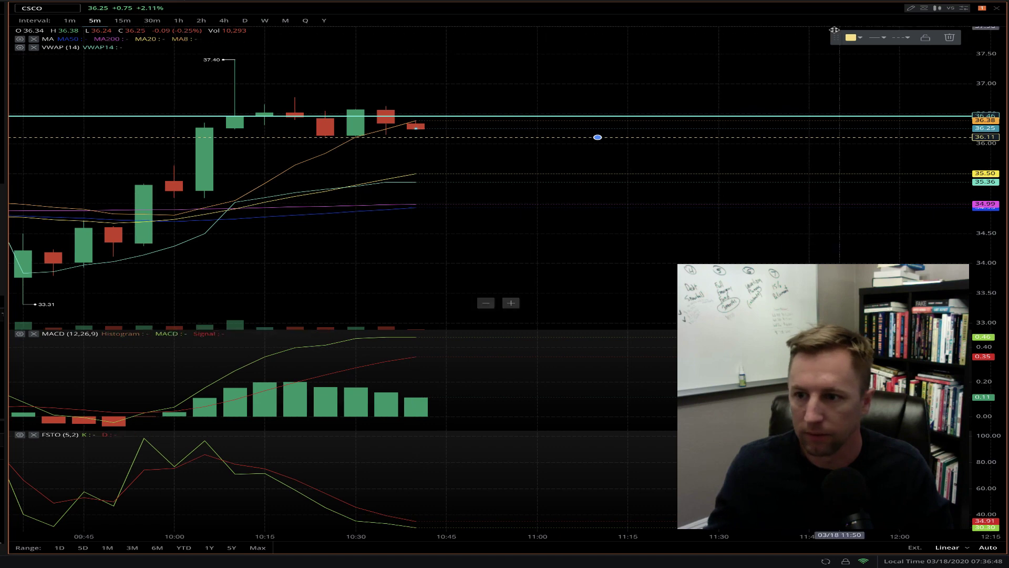
- Recolour the selected dashed 36.11 level line from yellow to teal, then deselect it
left_click(852, 37)
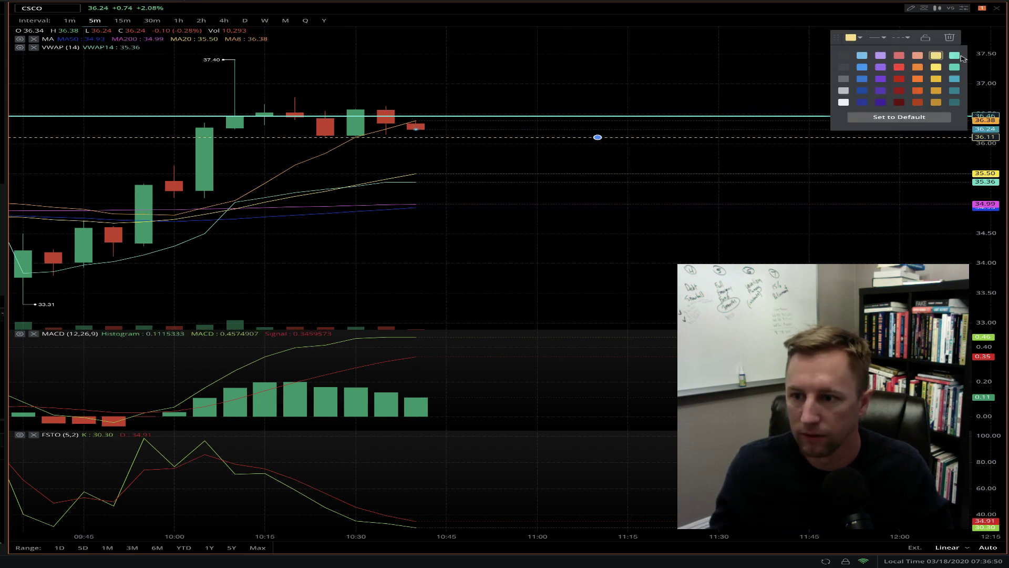
left_click(955, 56)
left_click(709, 67)
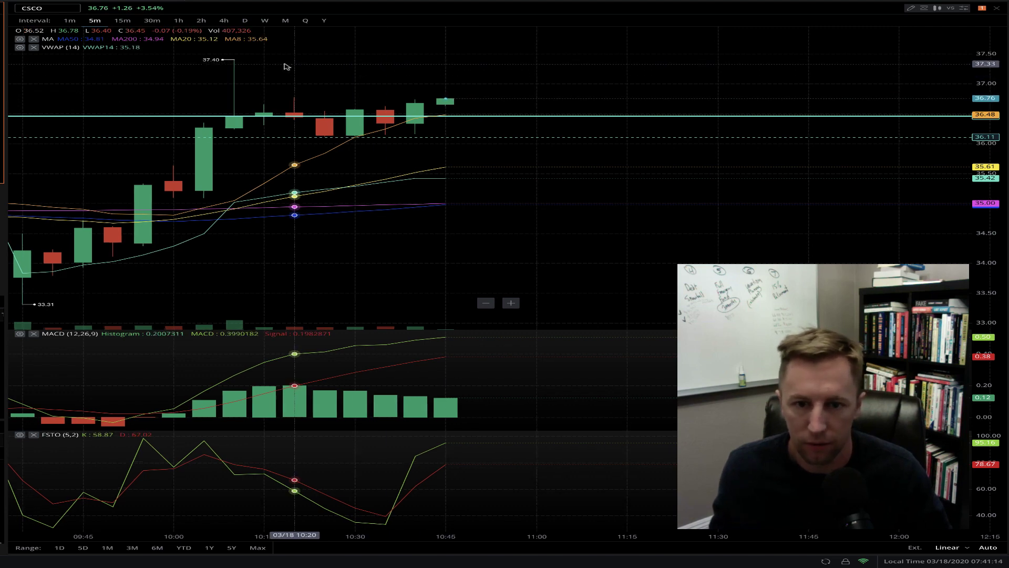
scroll(287, 67, "right", 1)
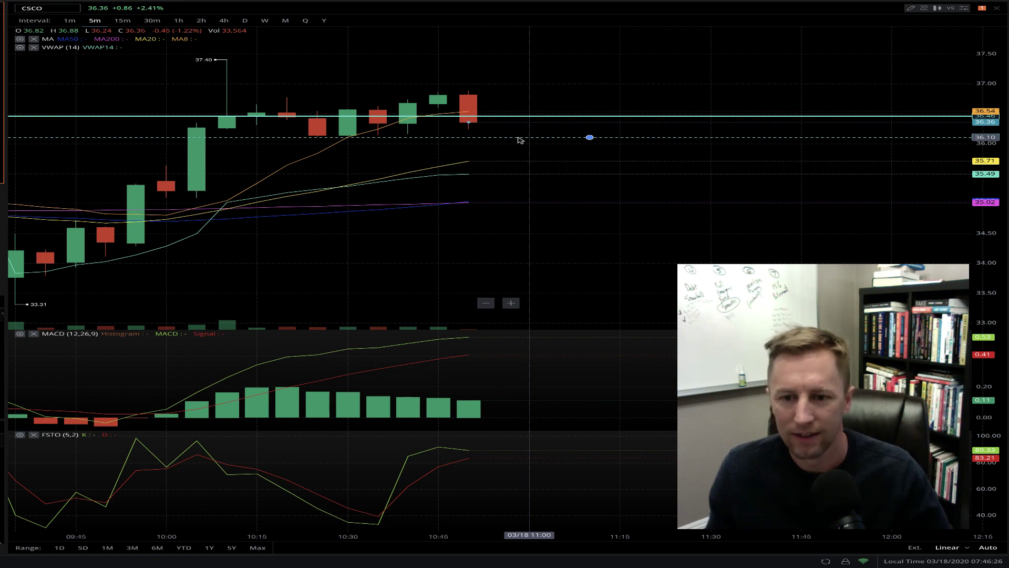
- Zoom the chart out until the prior day's candles from 15:55 are visible
scroll(519, 139, "down", 5)
scroll(520, 139, "up", 3)
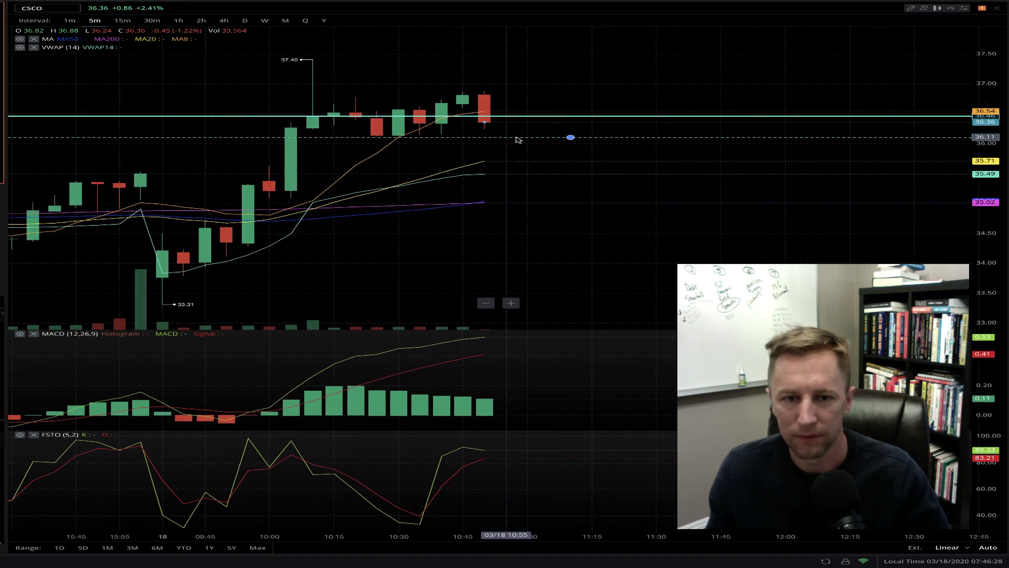